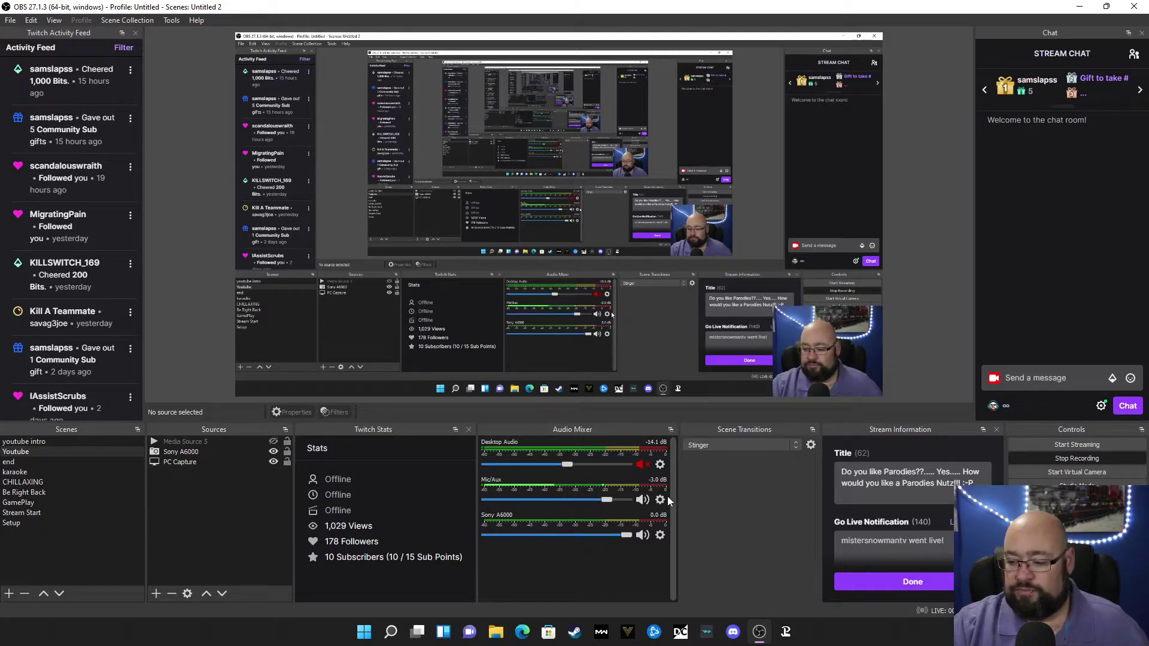
# Open the Mic/Aux filters and add a new VST 2.x Plug-in audio filter
pyautogui.click(664, 499)
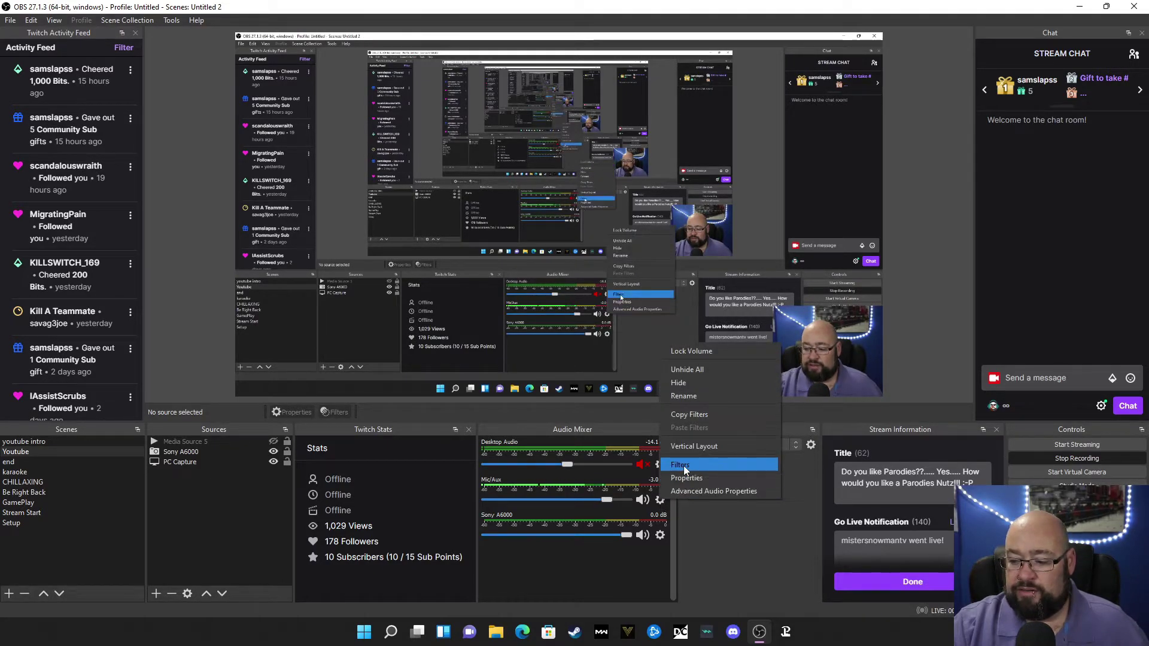
pyautogui.click(684, 466)
pyautogui.click(440, 171)
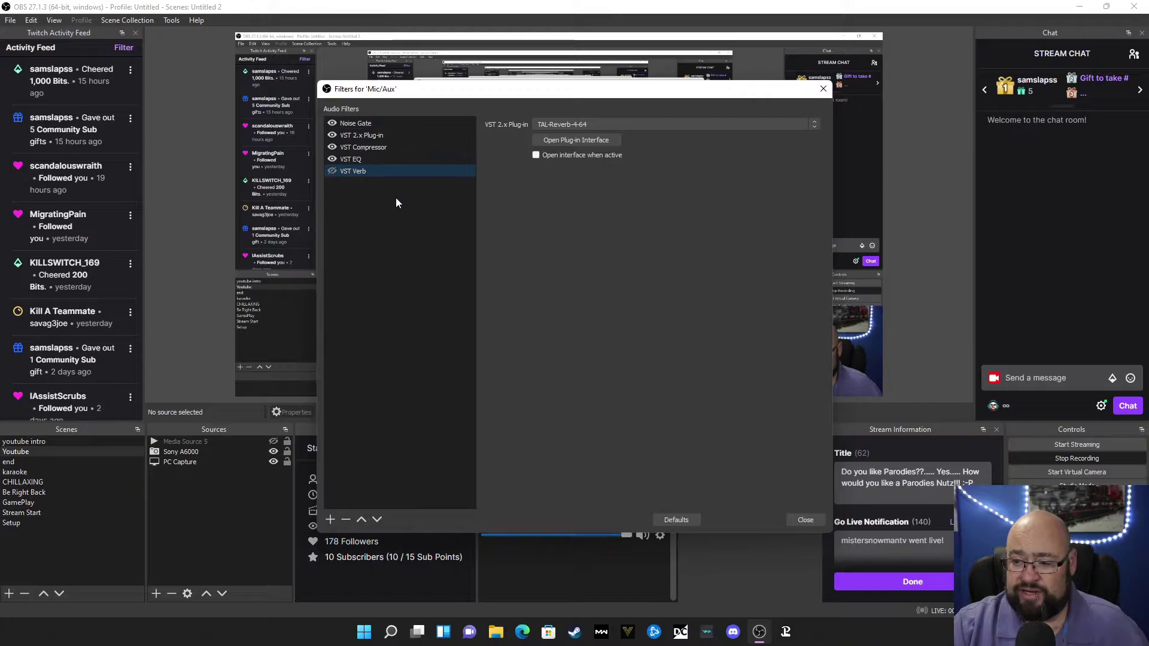
pyautogui.click(331, 520)
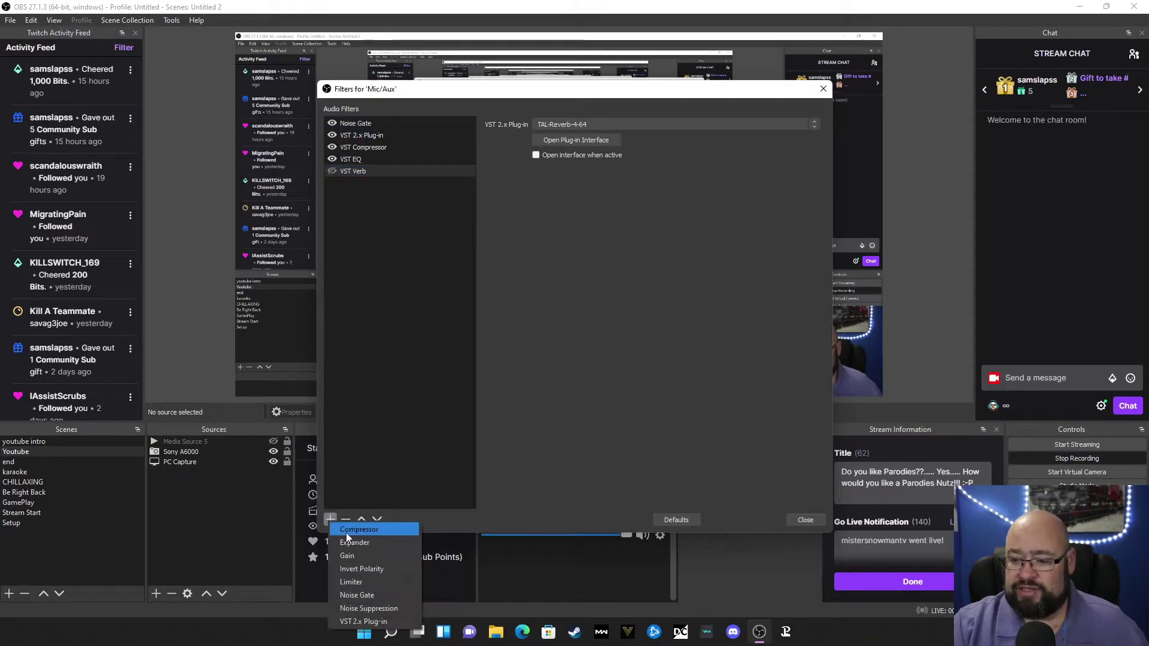
pyautogui.click(366, 622)
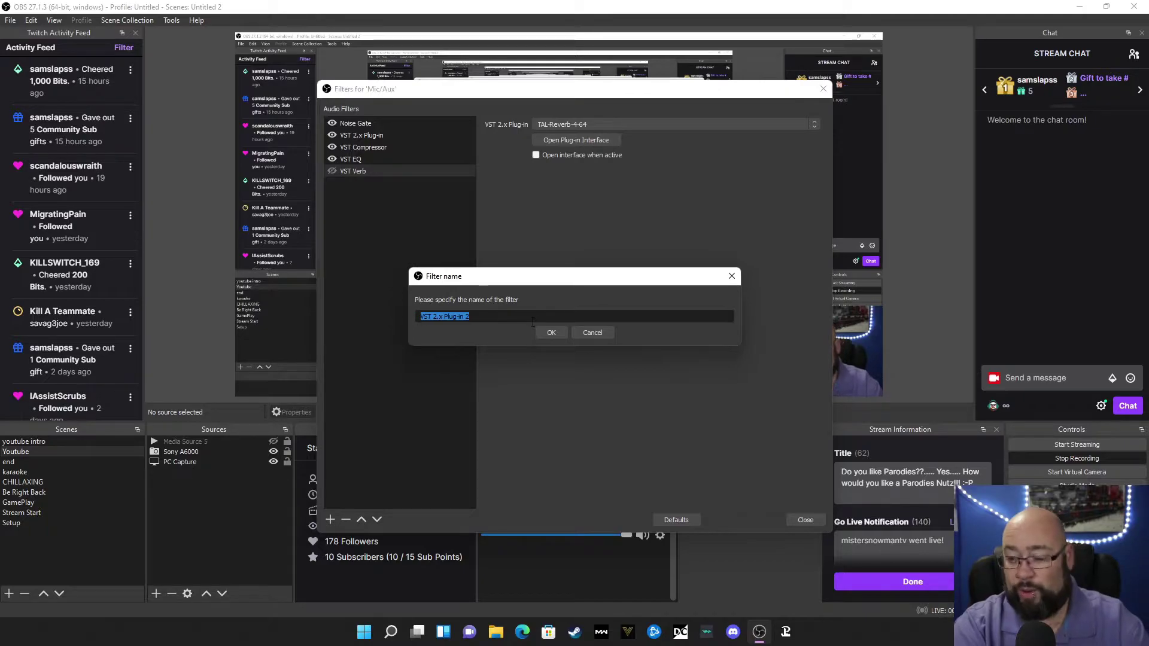
# Name the new filter 'EQ', load TDR VOS SlickEQ into it, and open its interface
pyautogui.write('EQ')
pyautogui.press('Return')
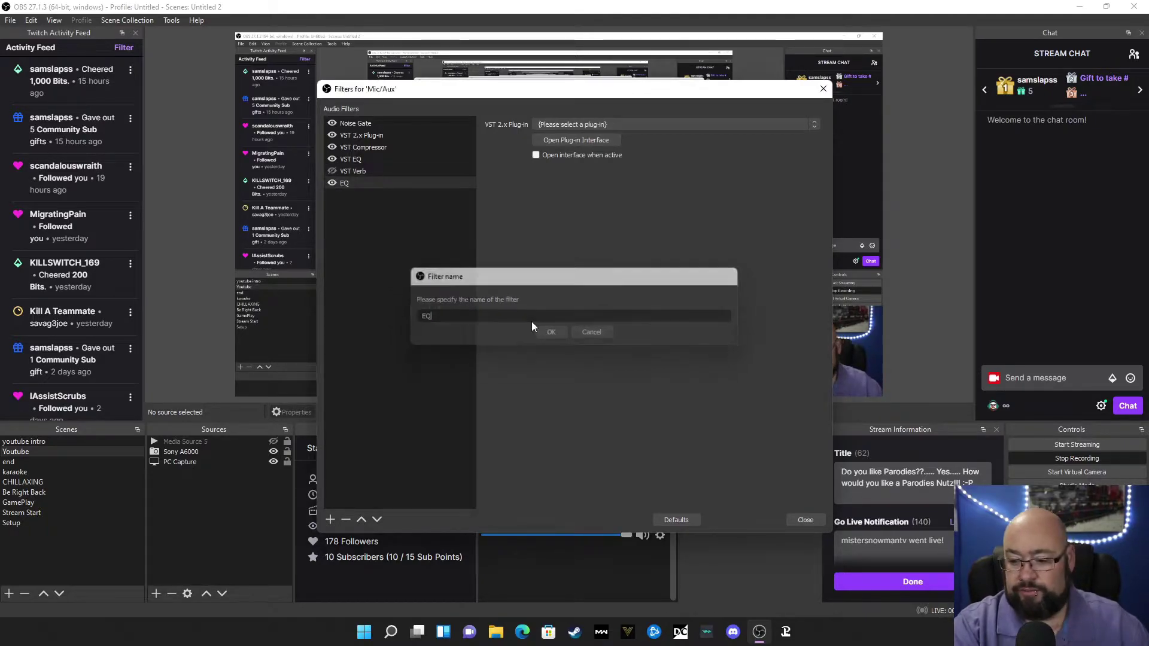
pyautogui.moveTo(575, 91); pyautogui.dragTo(338, 55)
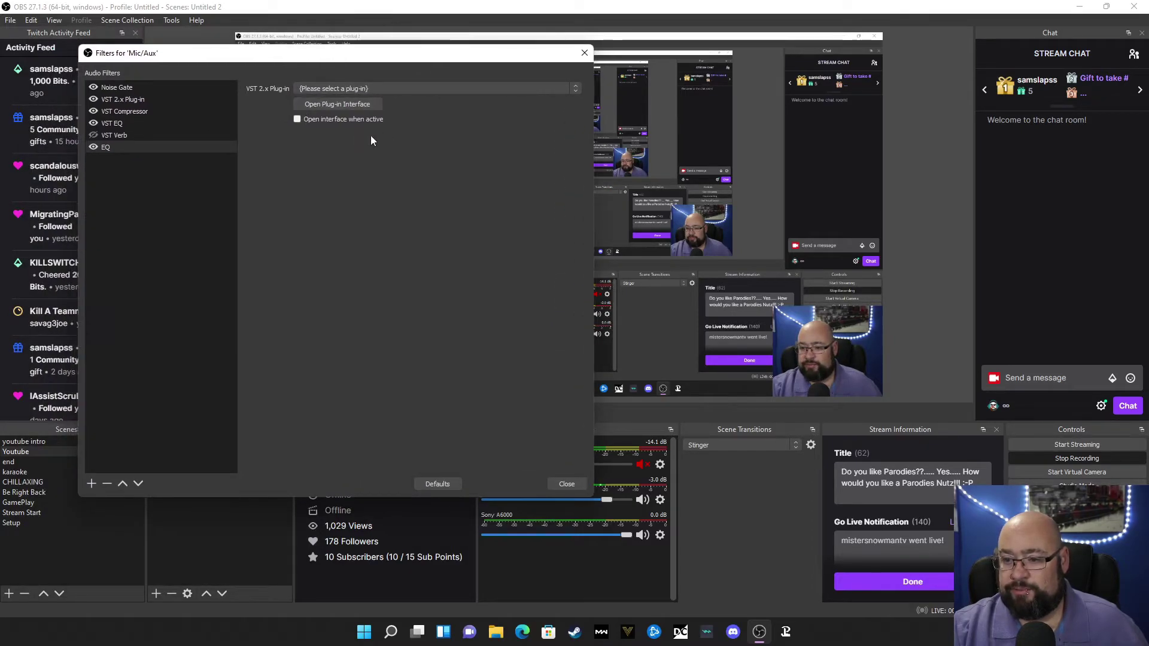
pyautogui.click(575, 91)
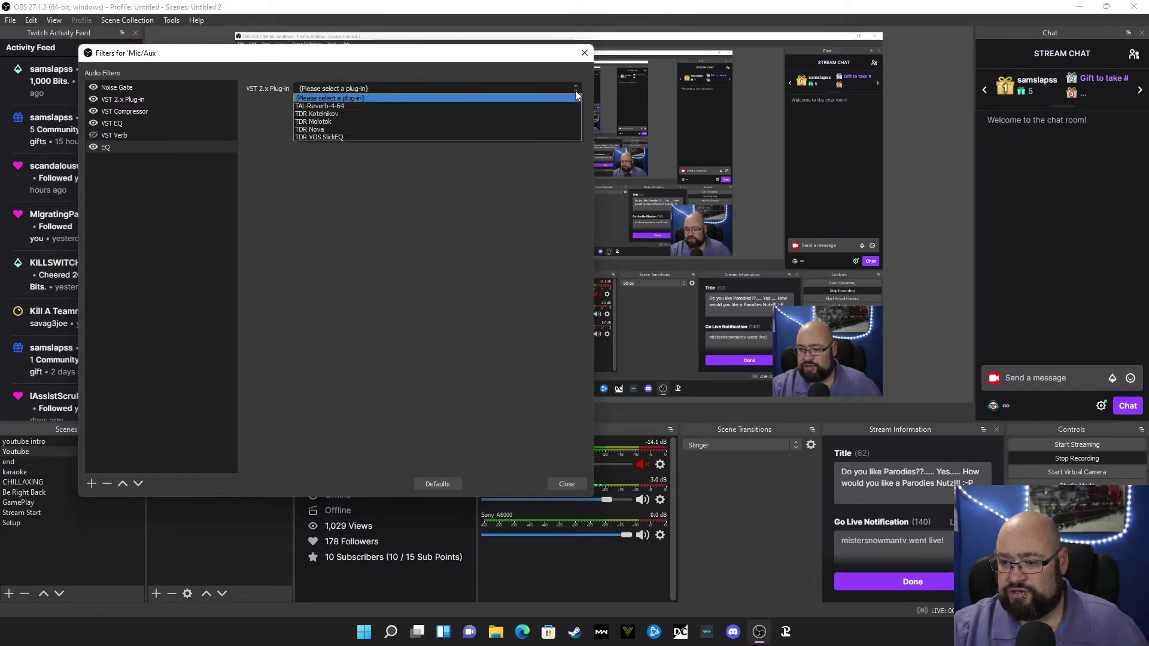
pyautogui.click(327, 137)
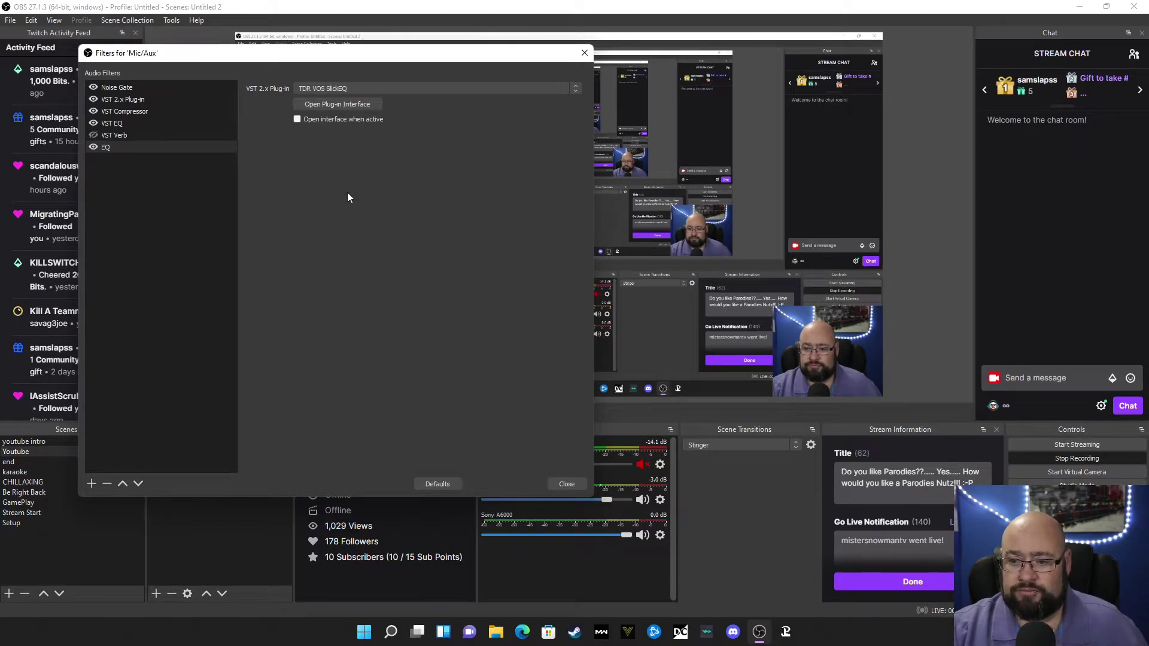
pyautogui.click(333, 105)
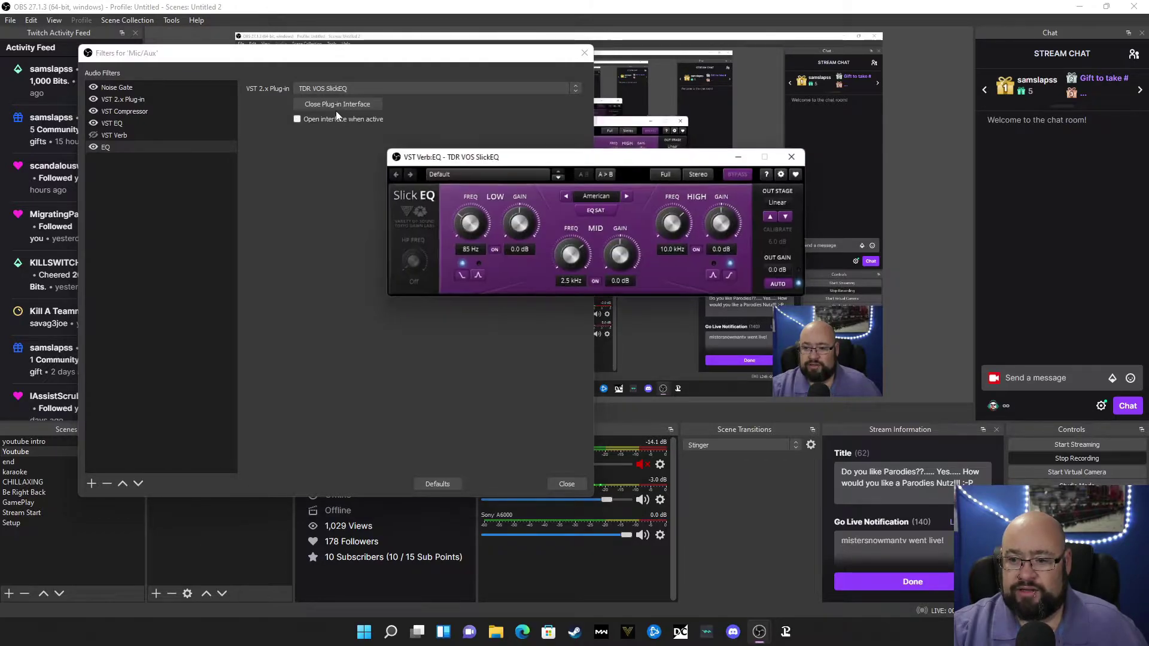
# Move the SlickEQ window aside, then close it
pyautogui.moveTo(575, 161); pyautogui.dragTo(511, 213)
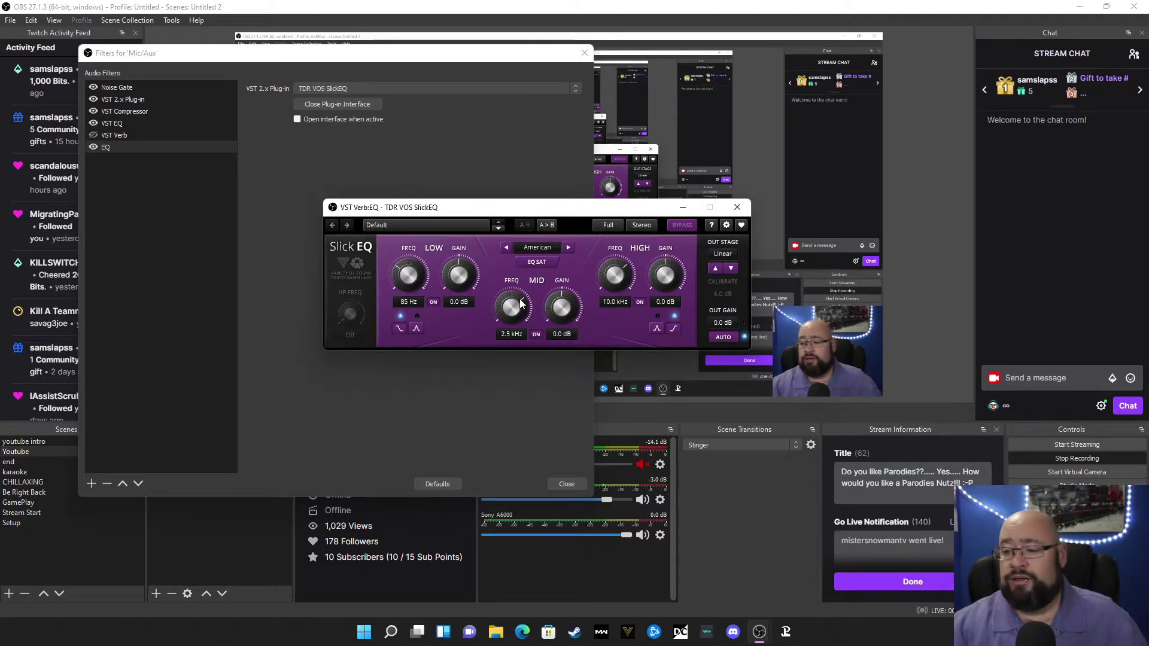
pyautogui.click(739, 211)
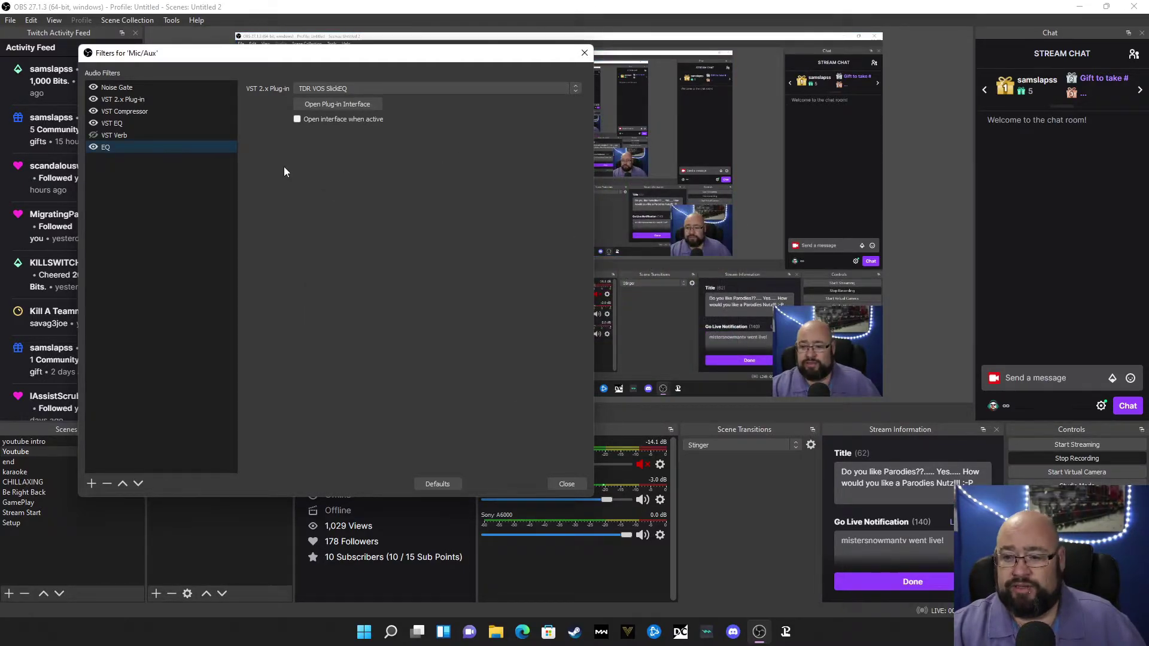
# Remove the EQ filter via its right-click menu, confirm with Yes, and close the Filters window
pyautogui.rightClick(132, 149)
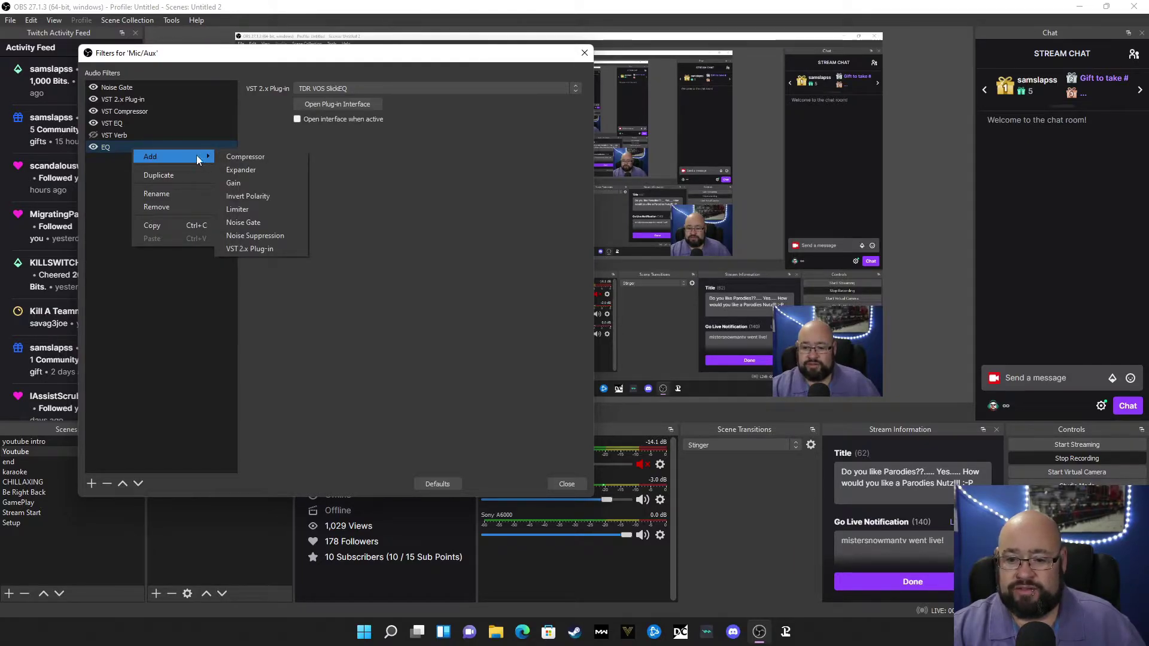
pyautogui.click(157, 207)
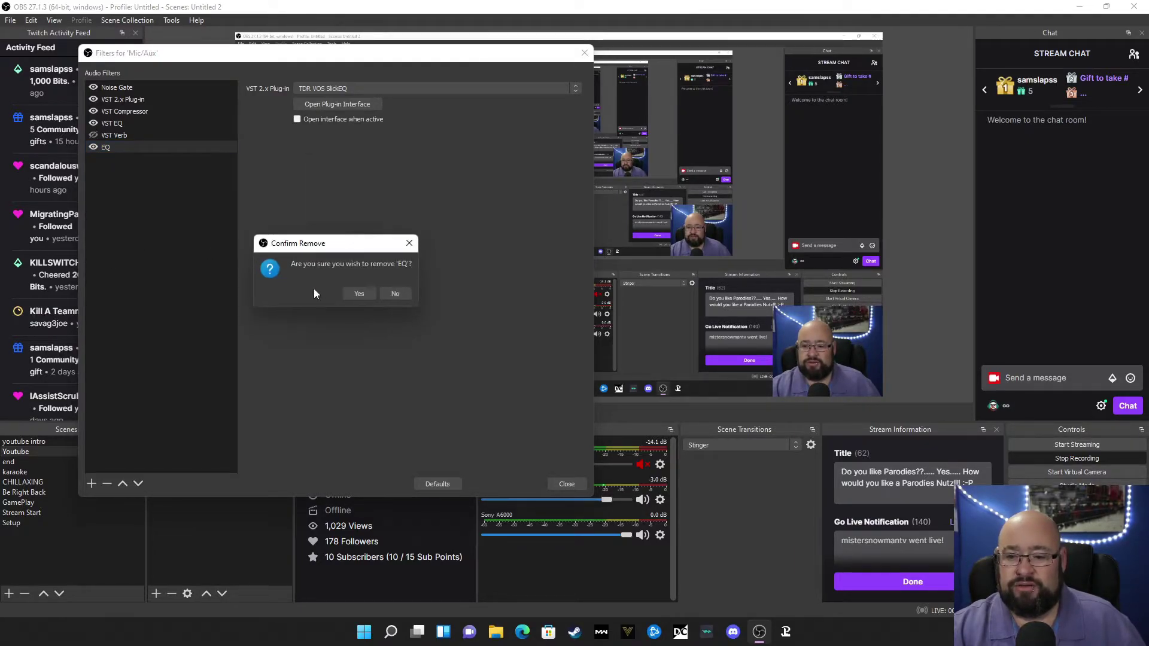
pyautogui.click(357, 294)
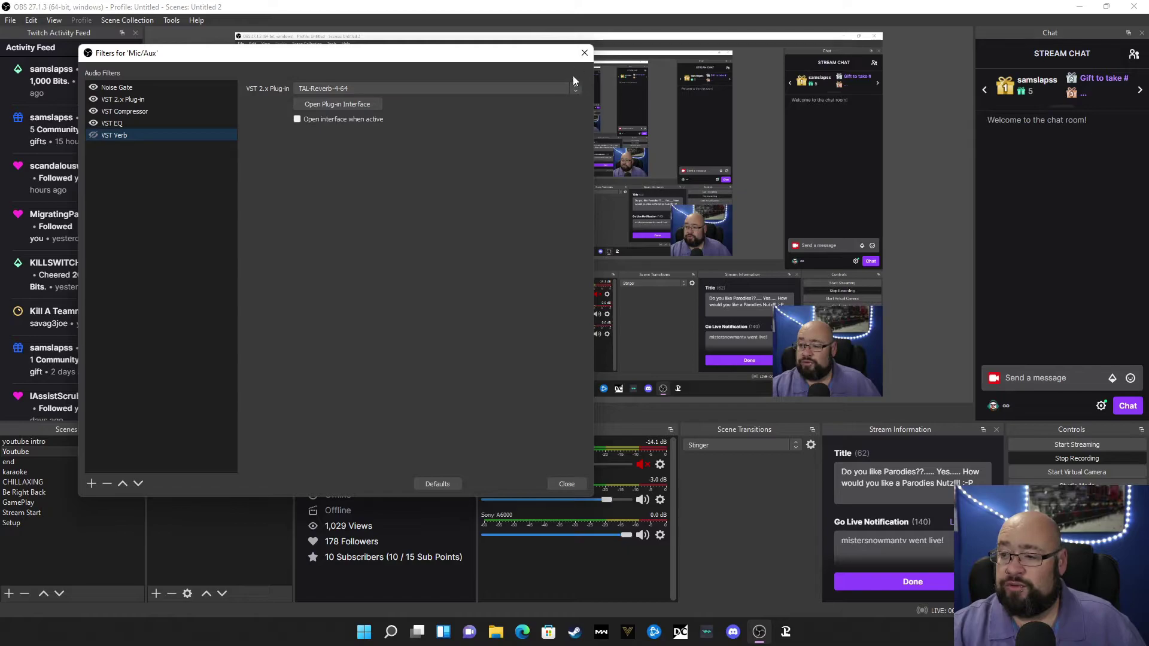
pyautogui.click(584, 53)
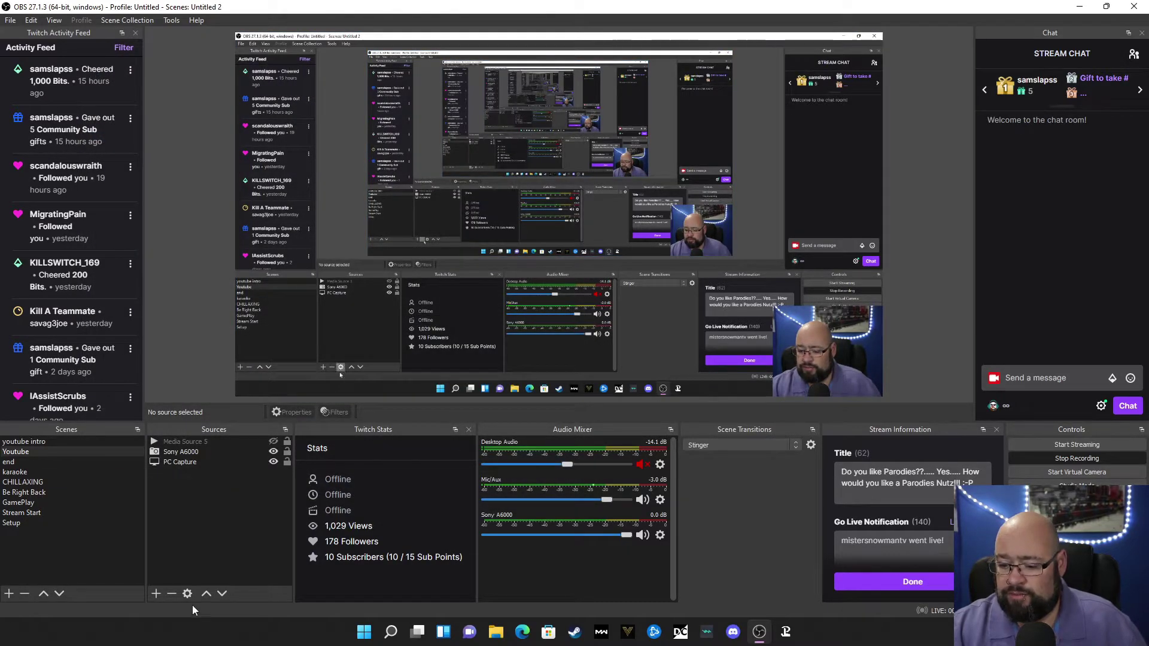
# Reopen the Mic/Aux filters and select the VST 2.x Plug-in filter running TDR Nova
pyautogui.click(660, 499)
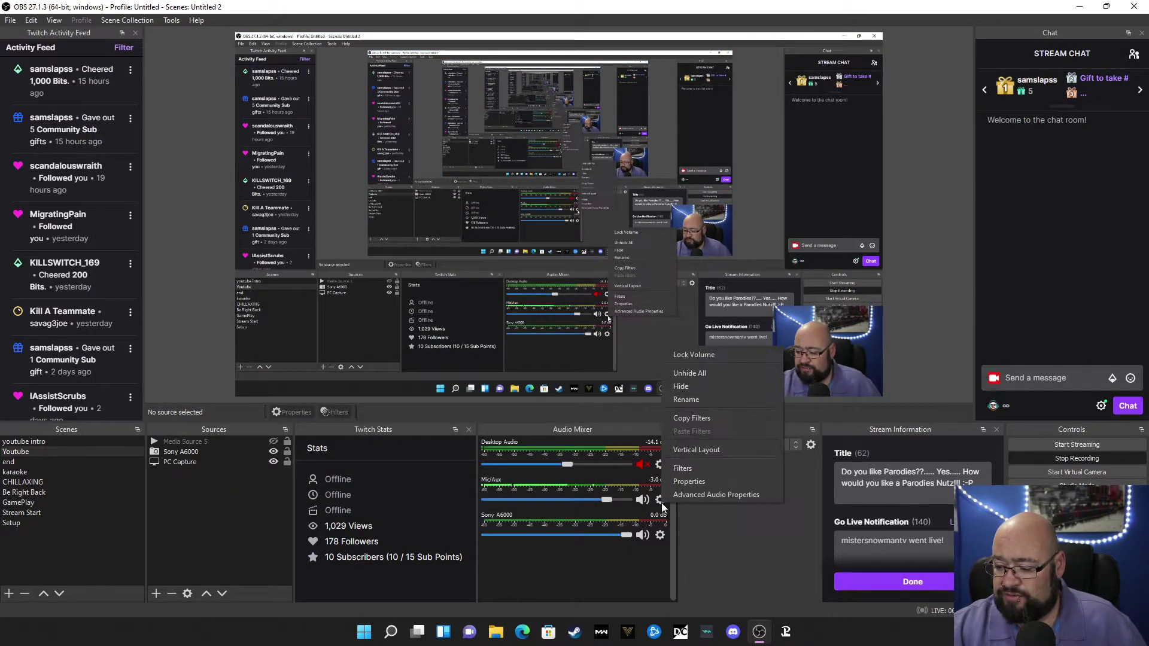
pyautogui.click(685, 468)
pyautogui.moveTo(575, 95); pyautogui.dragTo(462, 99)
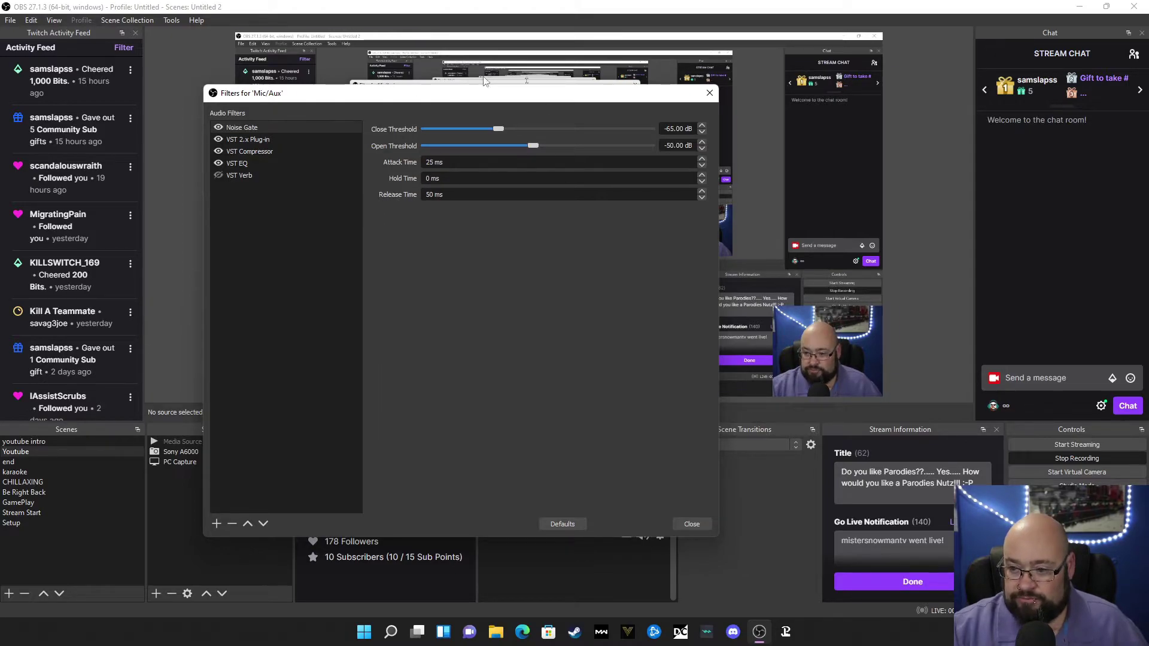
pyautogui.click(258, 139)
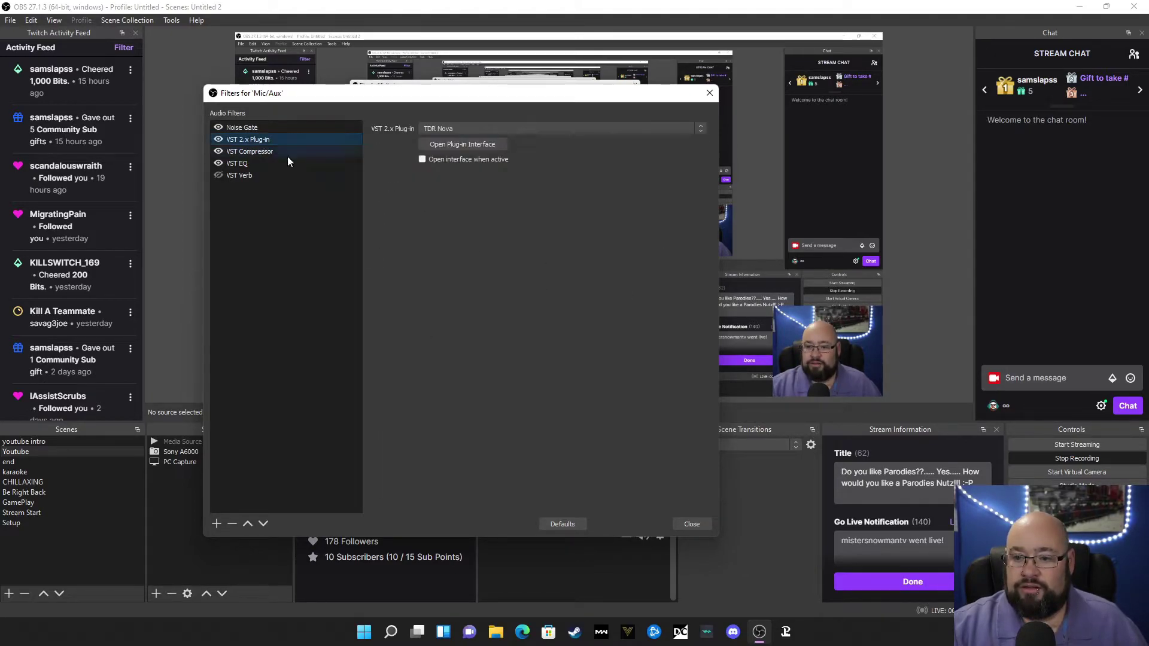
# Open TDR Nova and adjust band IV's gain, boosting to 18 dB, then pulling it into a cut
pyautogui.click(461, 141)
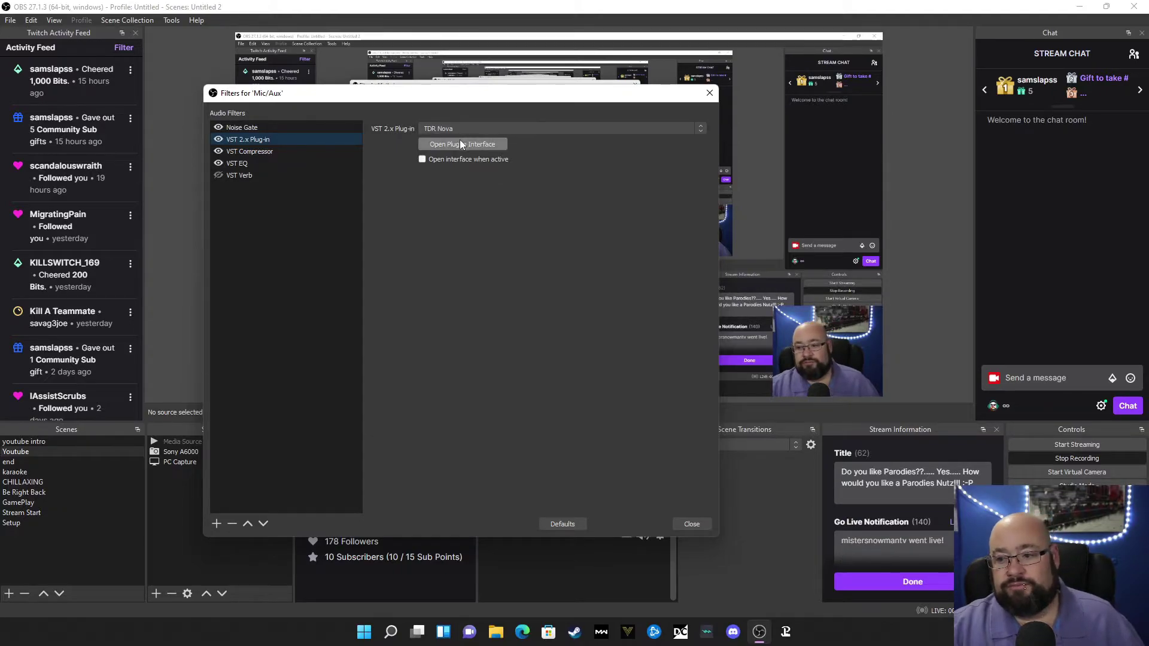
pyautogui.moveTo(600, 155); pyautogui.dragTo(452, 103)
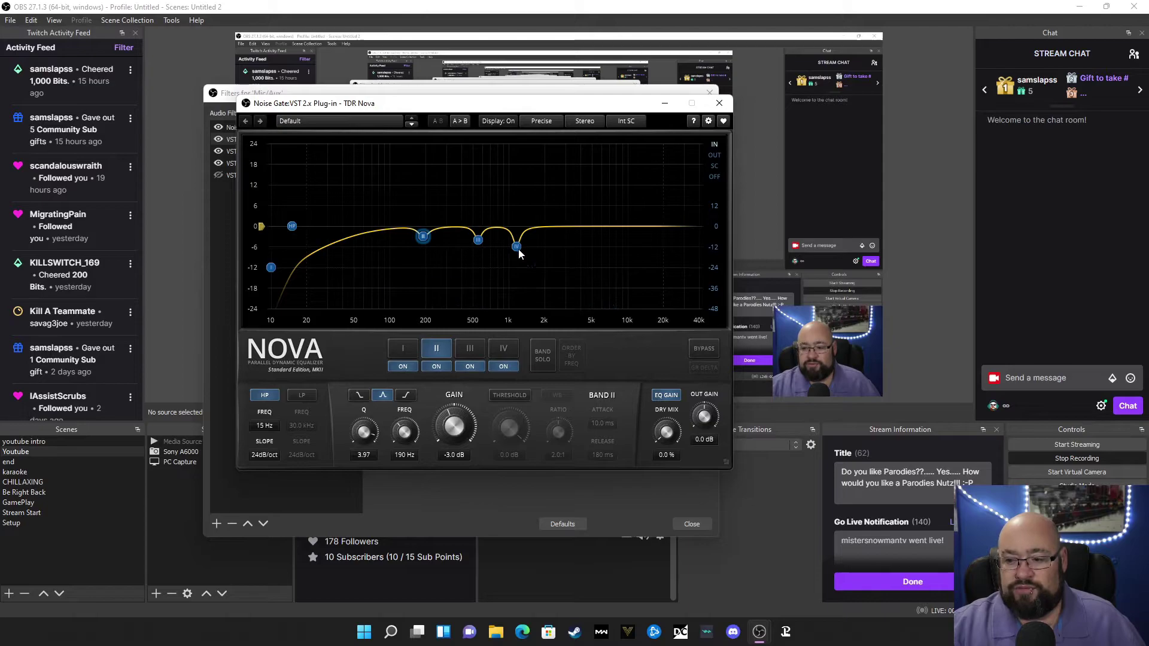
pyautogui.click(508, 348)
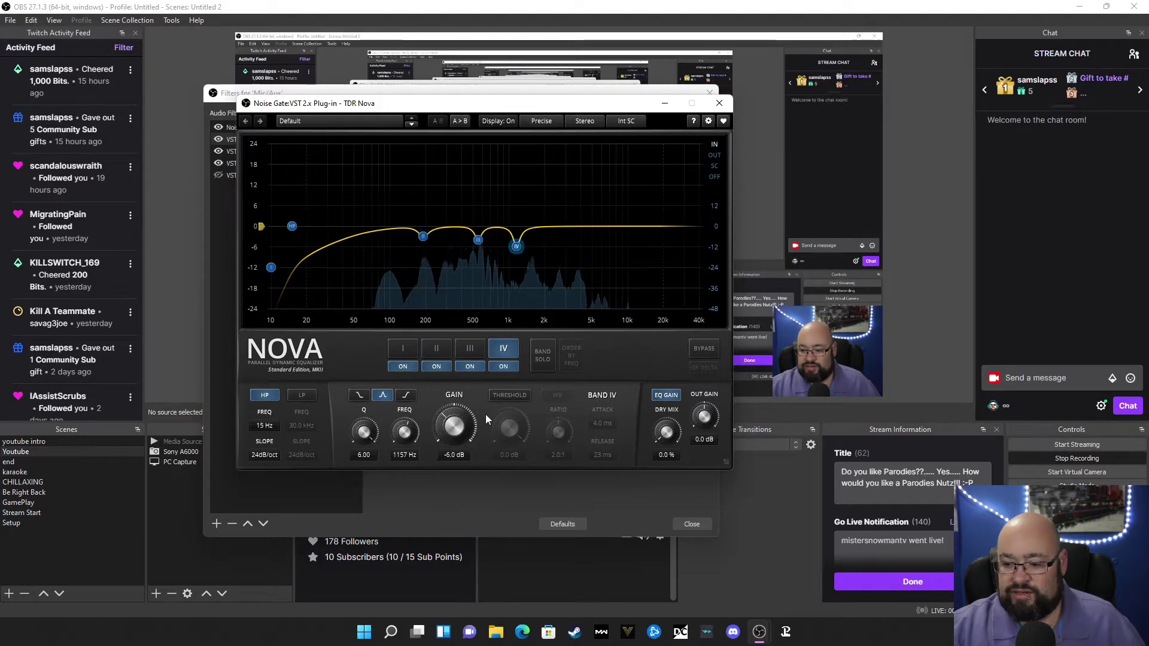
pyautogui.moveTo(454, 438); pyautogui.dragTo(454, 389)
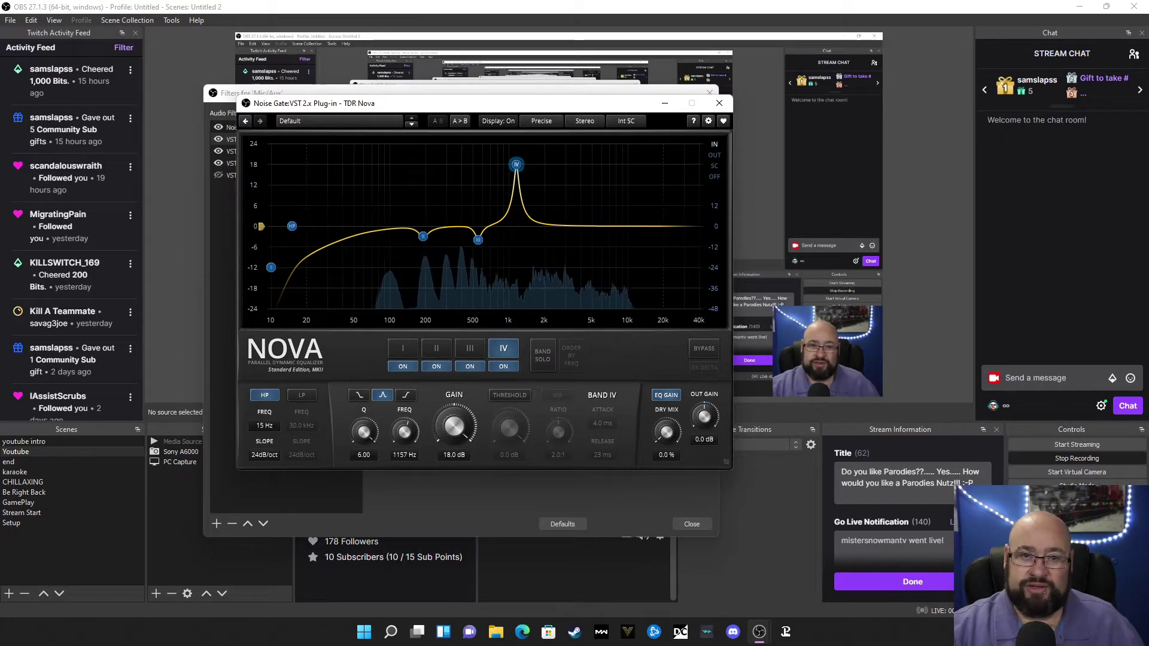
pyautogui.moveTo(516, 164); pyautogui.dragTo(516, 246)
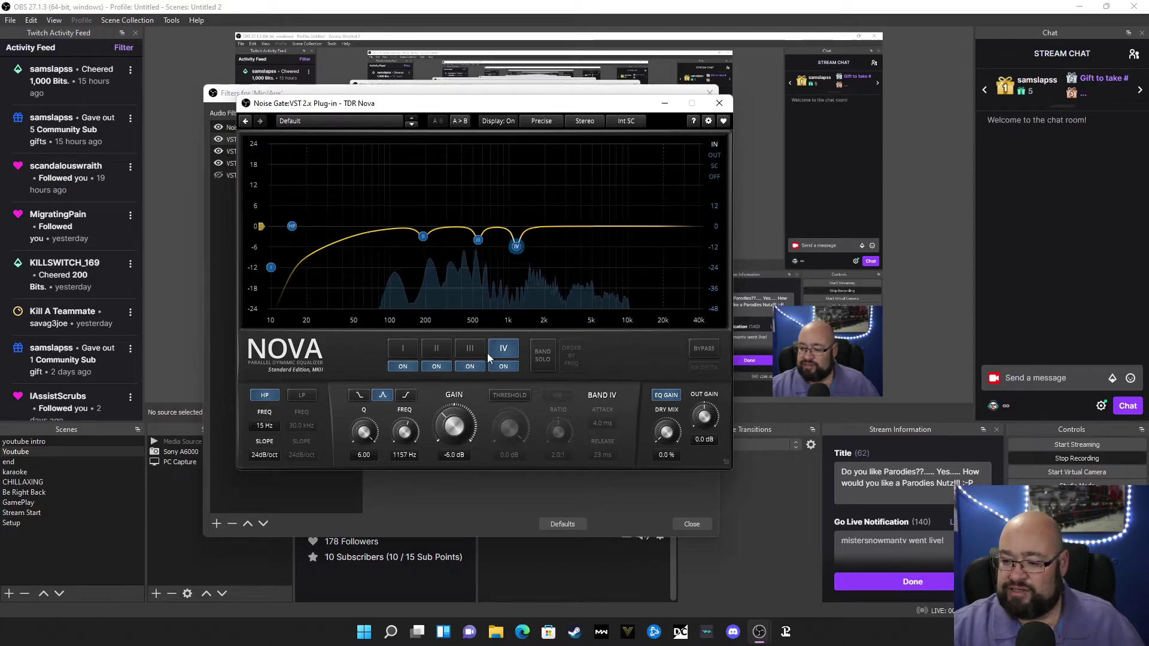
# Set band III (550 Hz) to 18 dB and band II (190 Hz) to 16 dB, close Nova, select VST Compressor
pyautogui.click(468, 349)
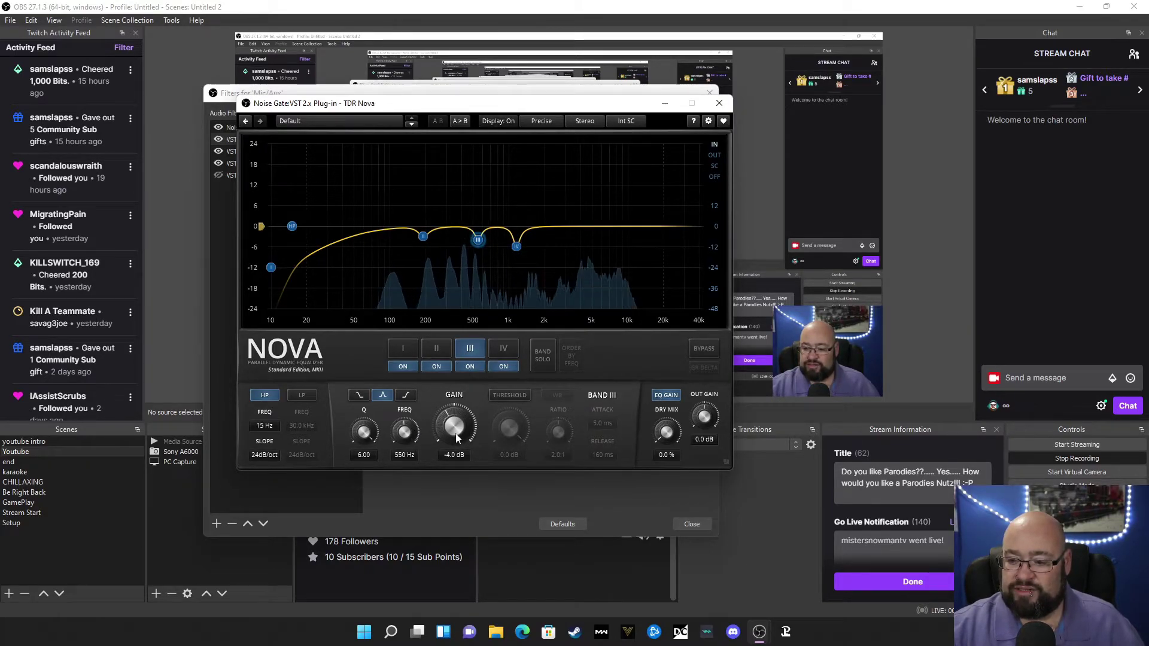
pyautogui.moveTo(478, 240)
pyautogui.mouseDown()
pyautogui.moveTo(477, 164)
pyautogui.moveTo(478, 240)
pyautogui.mouseUp()
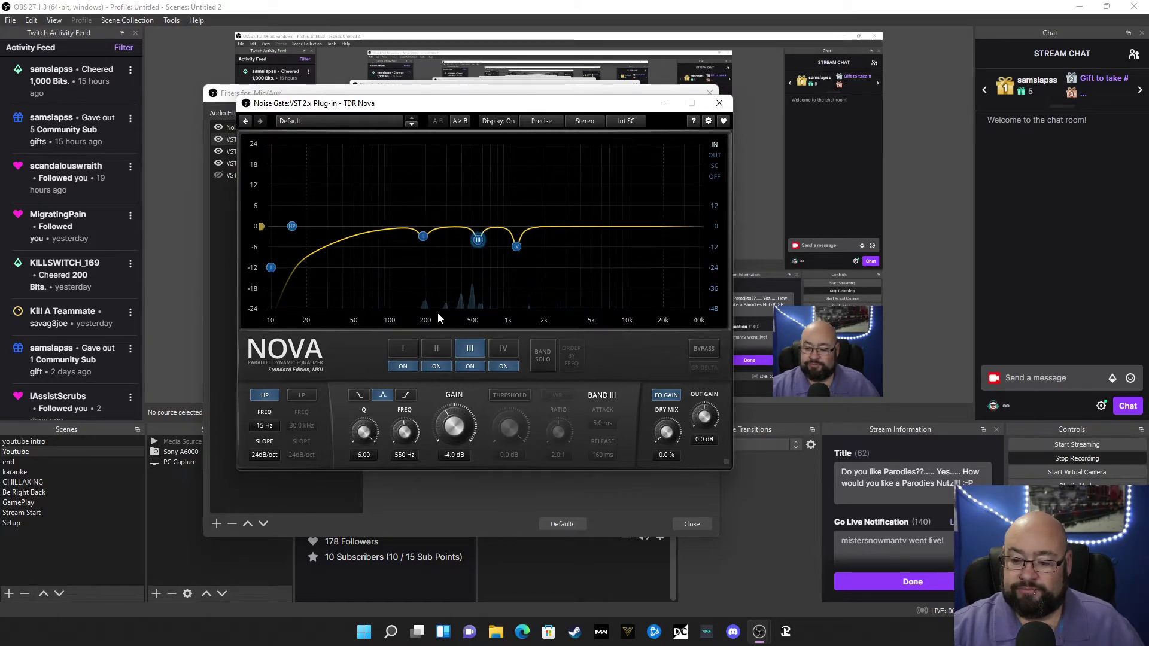
pyautogui.click(437, 358)
pyautogui.moveTo(423, 236); pyautogui.dragTo(423, 165)
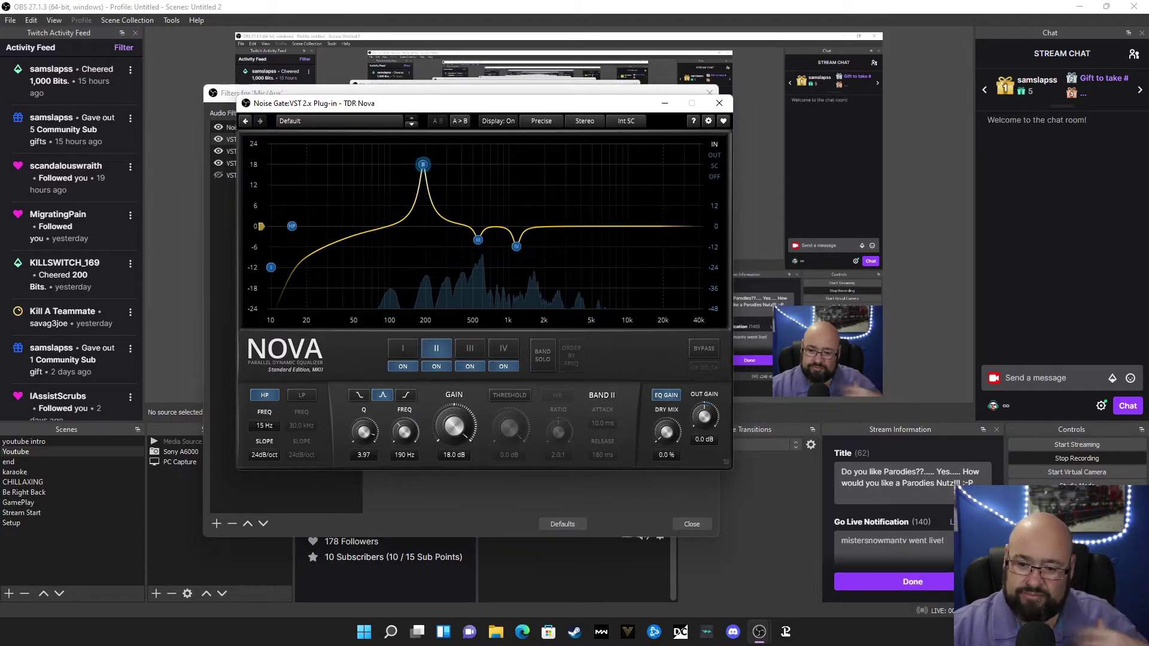
pyautogui.moveTo(423, 165); pyautogui.dragTo(423, 236)
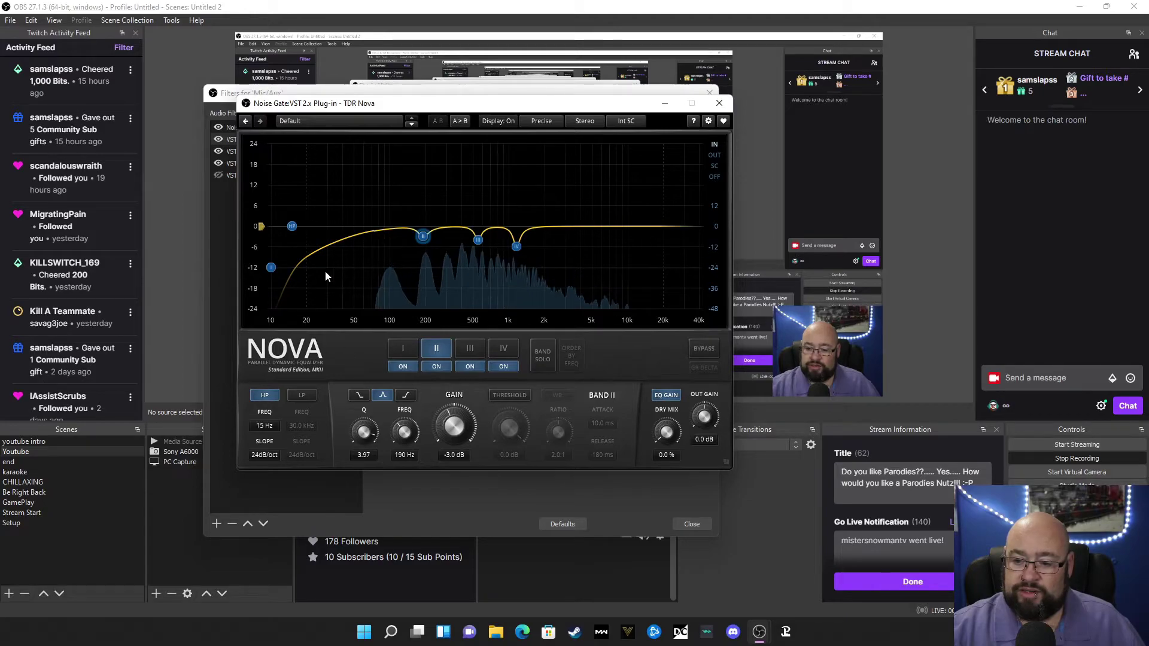
pyautogui.click(719, 103)
pyautogui.click(240, 151)
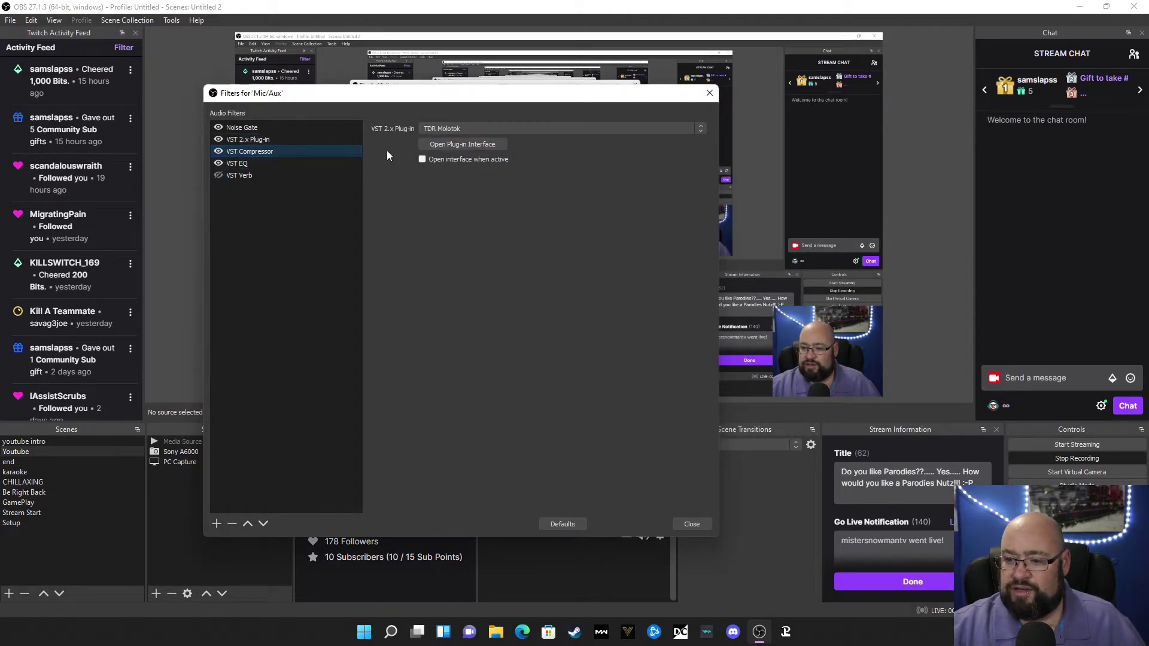
# Set TDR Molotok's threshold to -28 dB, keeping the 3.0:1 ratio and 6.5 dB makeup, then close it
pyautogui.click(472, 148)
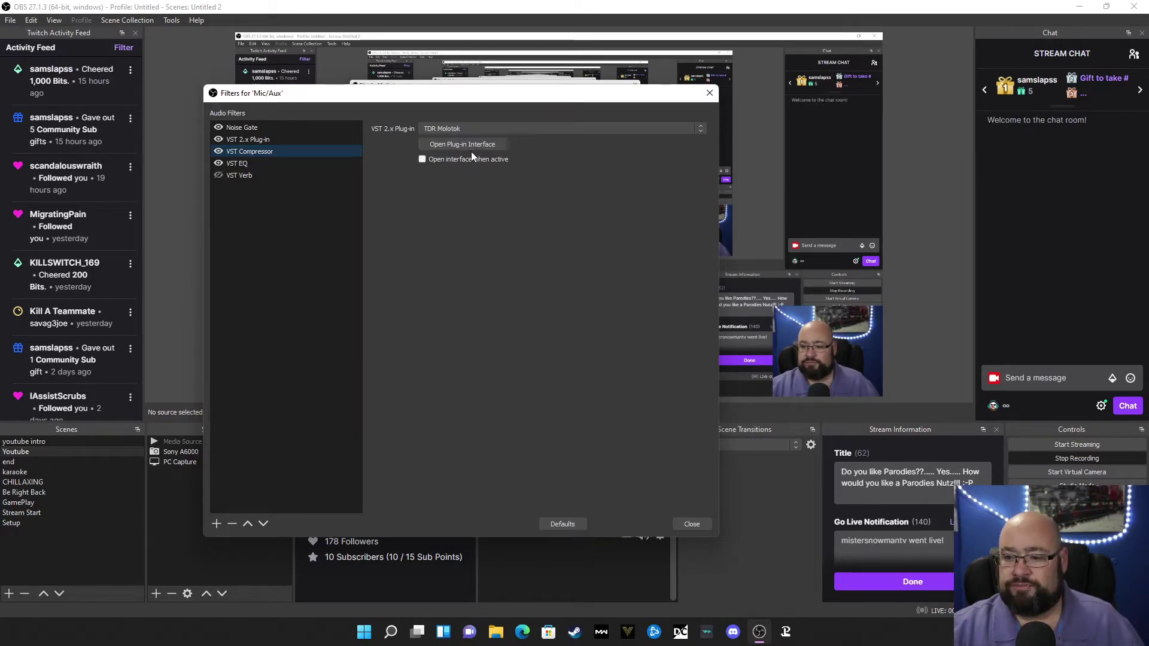
pyautogui.moveTo(522, 166); pyautogui.dragTo(405, 174)
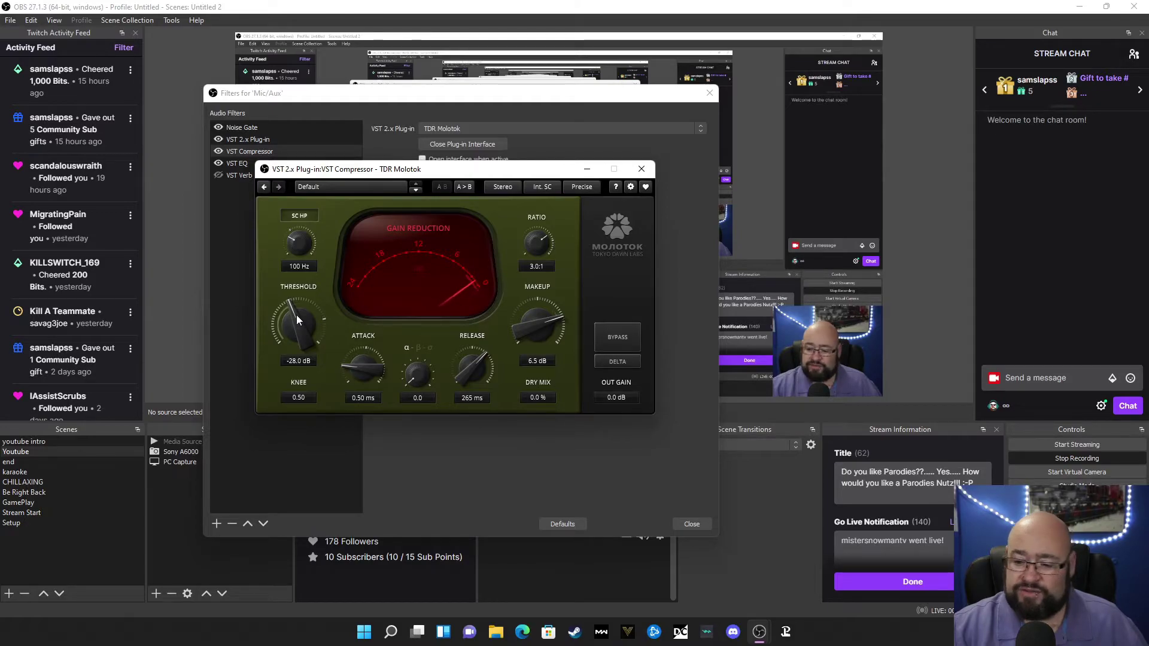
pyautogui.moveTo(296, 315); pyautogui.dragTo(296, 350)
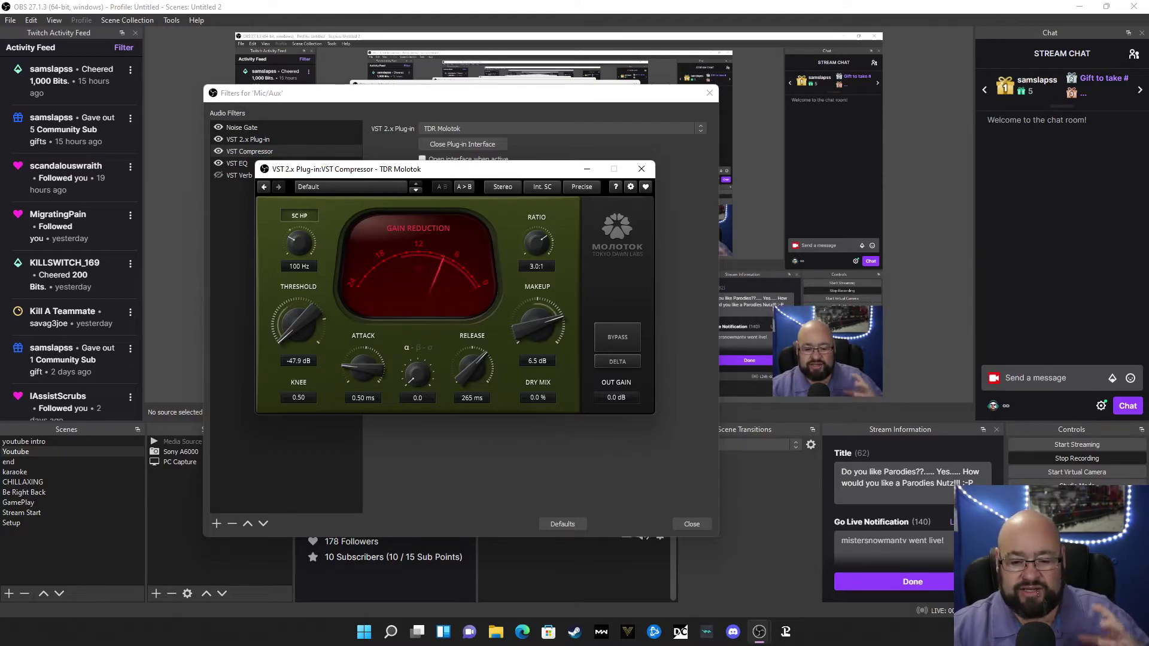
pyautogui.moveTo(296, 351); pyautogui.dragTo(296, 349)
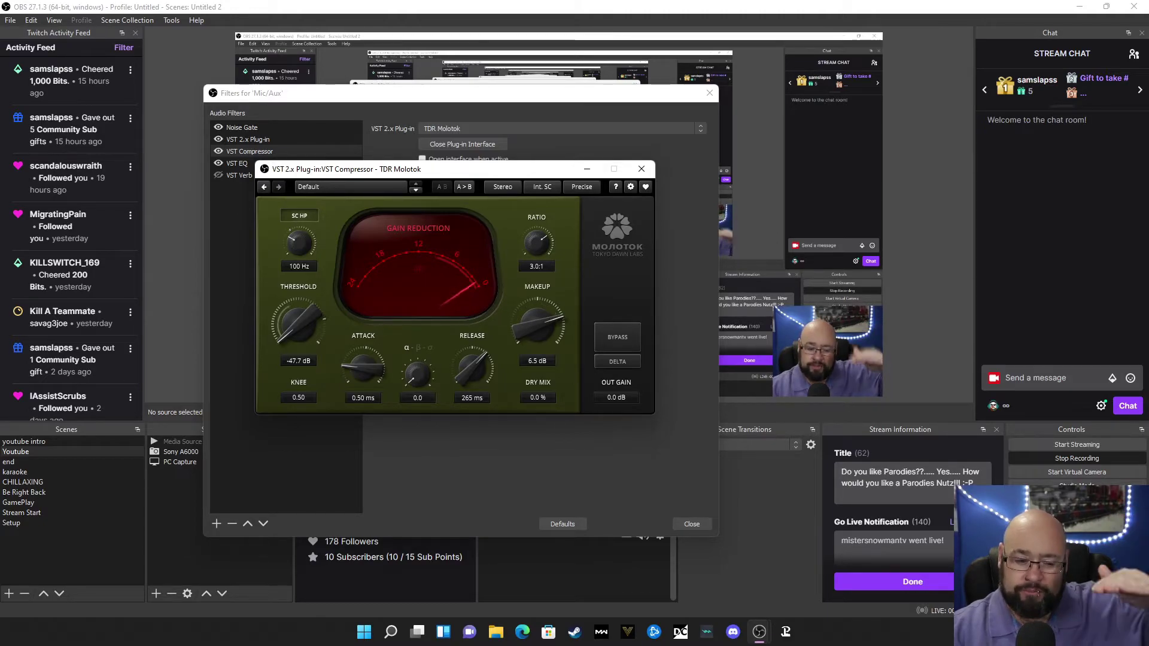
pyautogui.moveTo(298, 326); pyautogui.dragTo(298, 290)
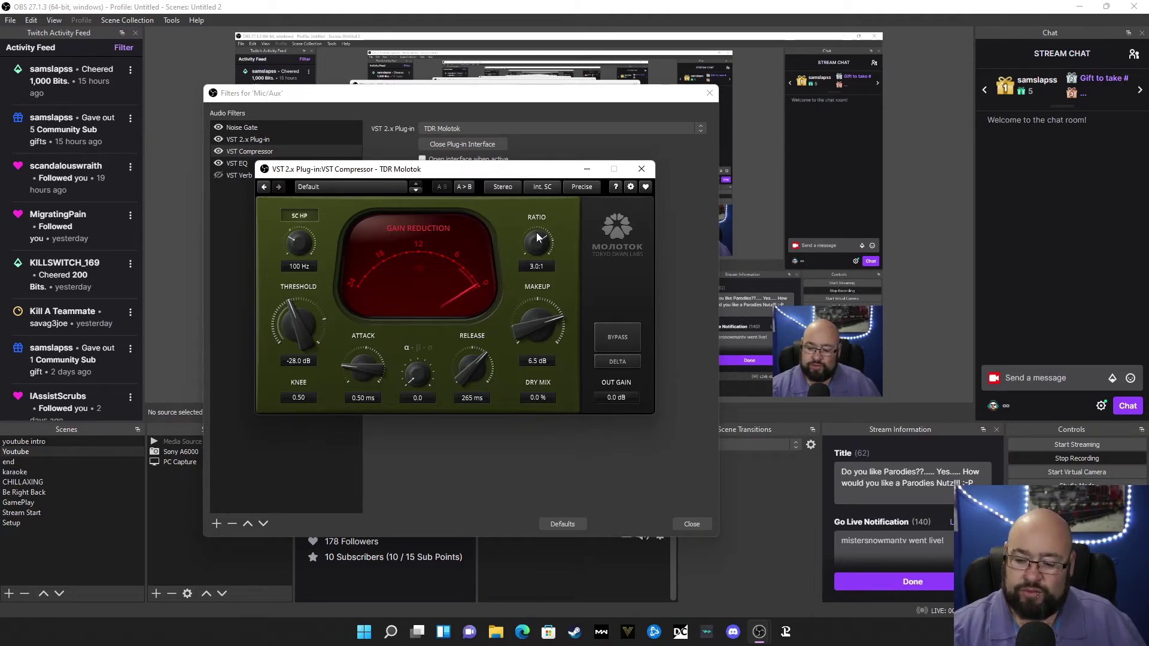
pyautogui.click(642, 169)
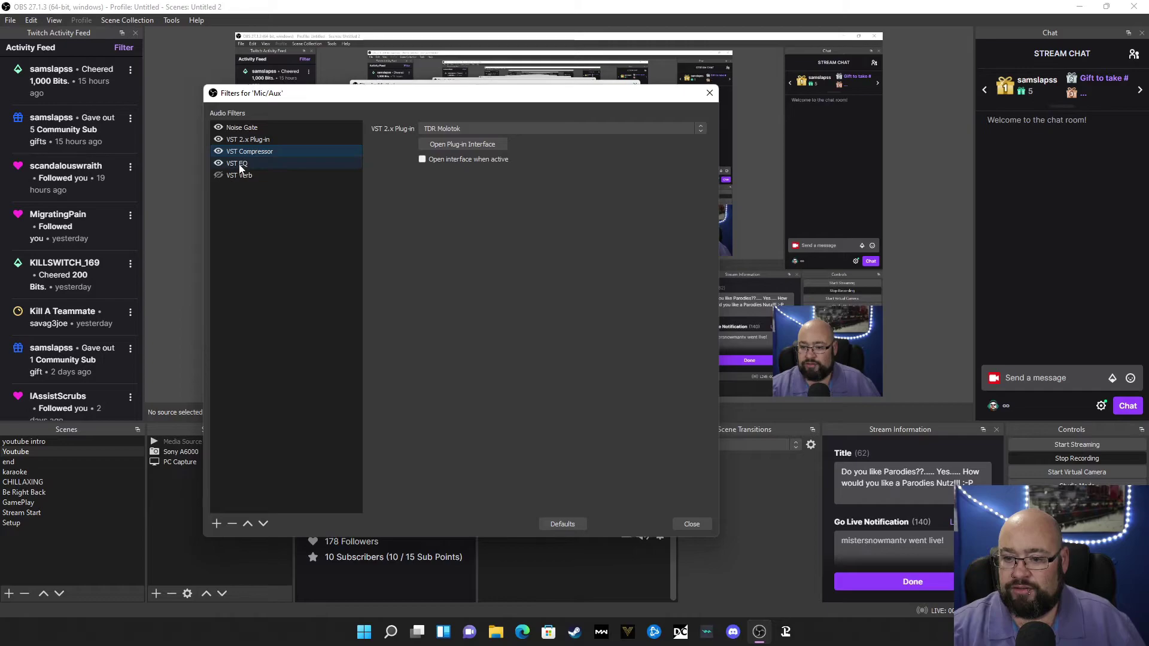
# Inspect VST EQ's SlickEQ (120 Hz +2.5 dB, 6 kHz +4.5 dB, 70 Hz high-pass), then enable VST Verb
pyautogui.click(281, 163)
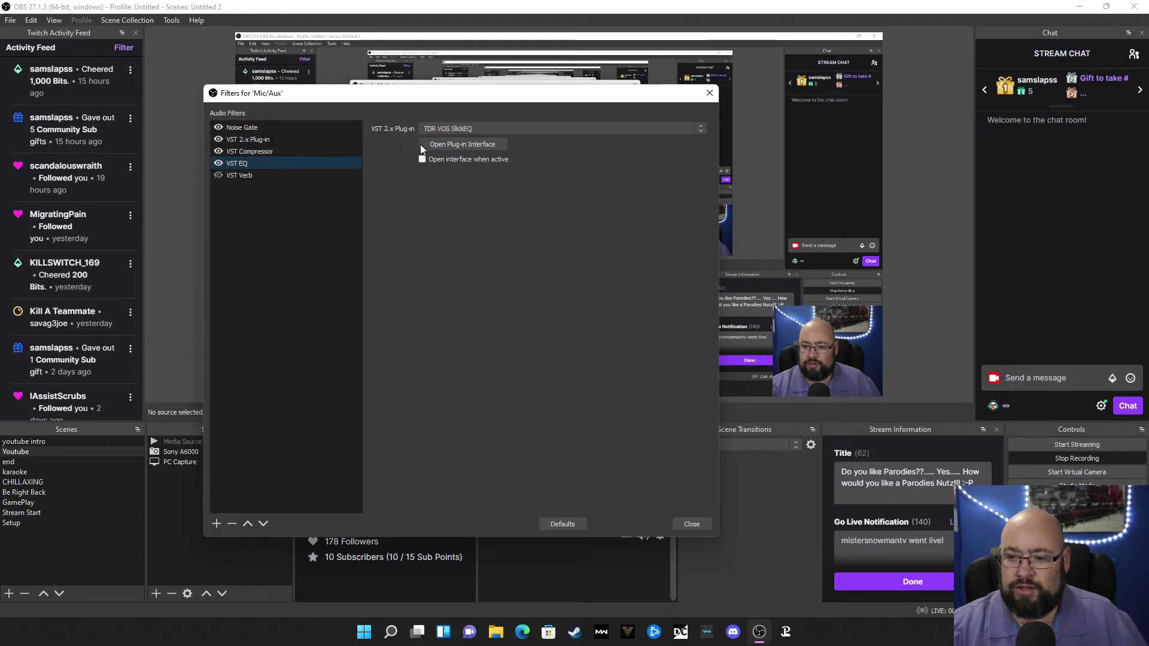
pyautogui.click(479, 145)
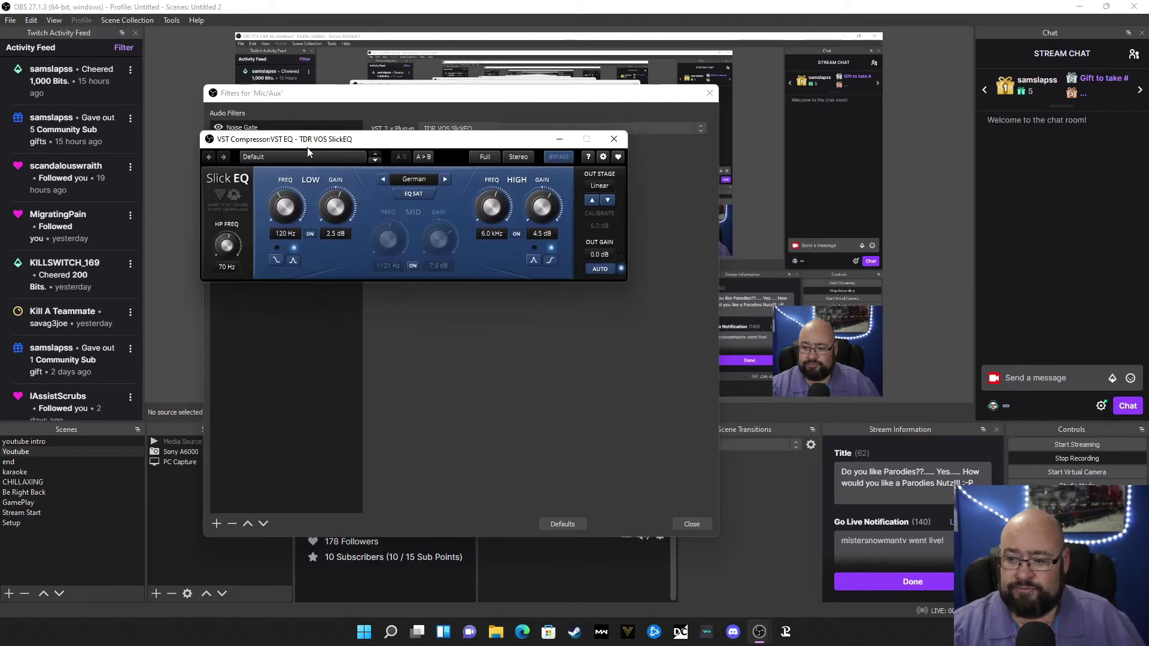
pyautogui.moveTo(345, 205); pyautogui.dragTo(378, 211)
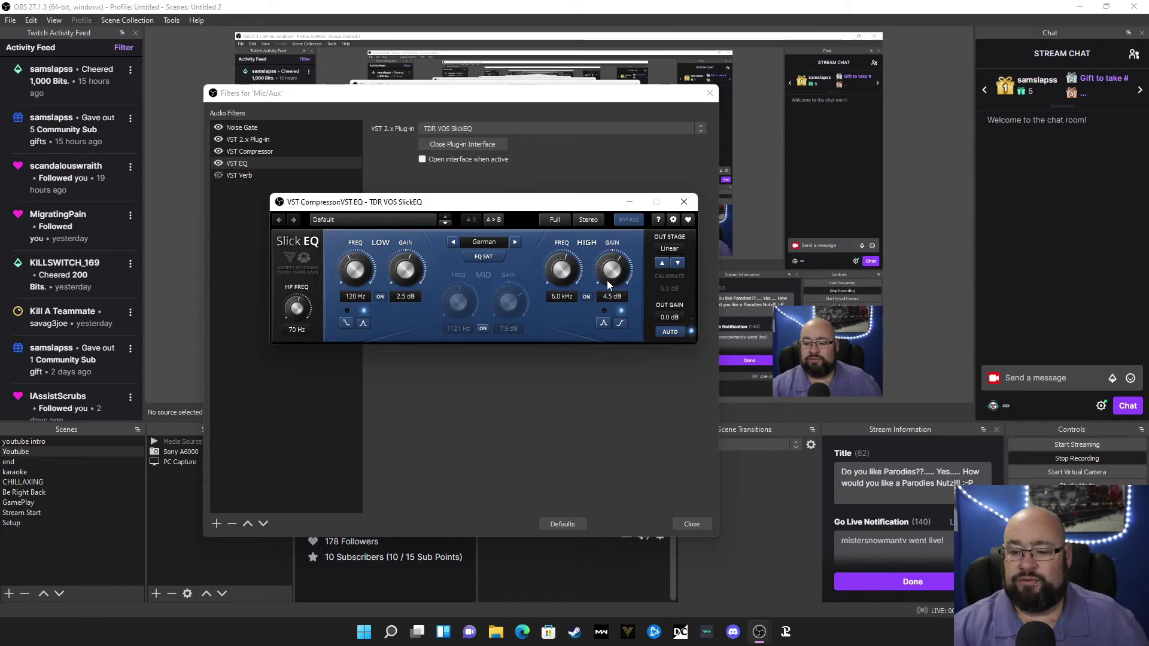
pyautogui.click(684, 203)
pyautogui.click(217, 174)
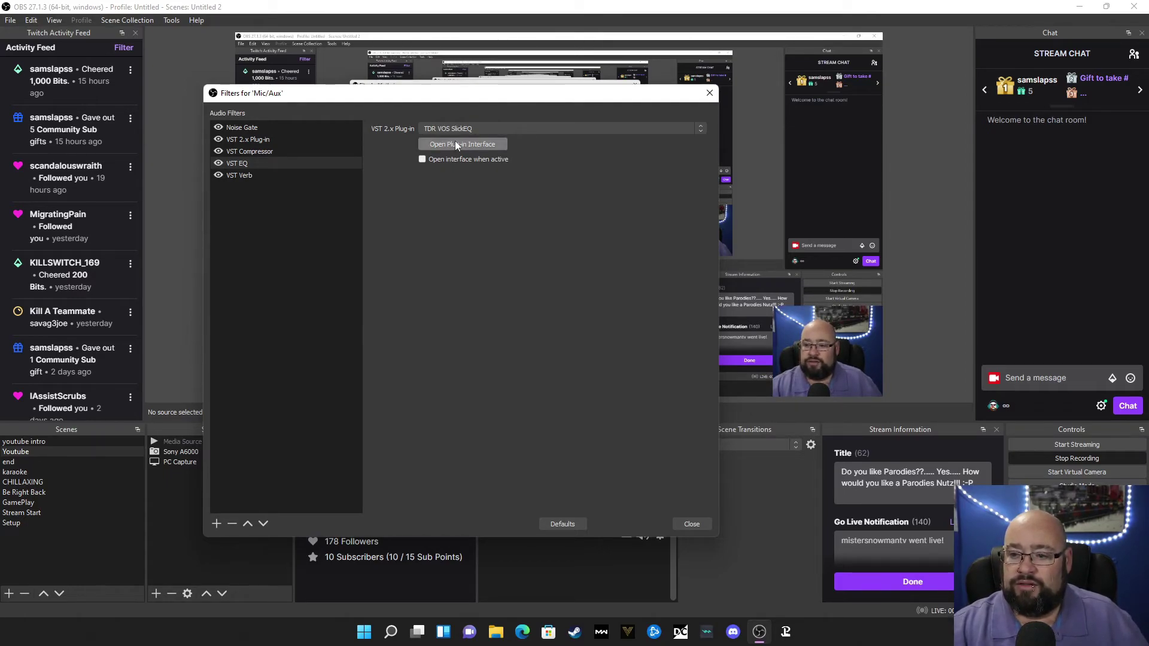
# Open and close the TAL-Reverb-4 interface on VST Verb, then disable that filter
pyautogui.click(234, 175)
pyautogui.click(439, 149)
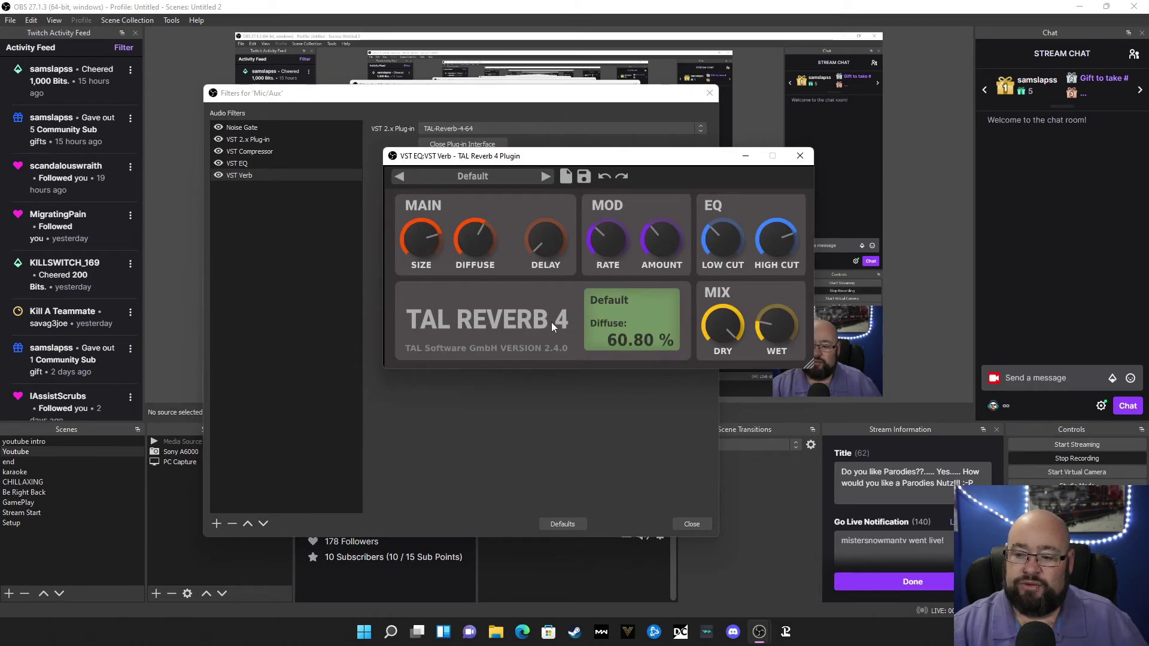
pyautogui.click(801, 156)
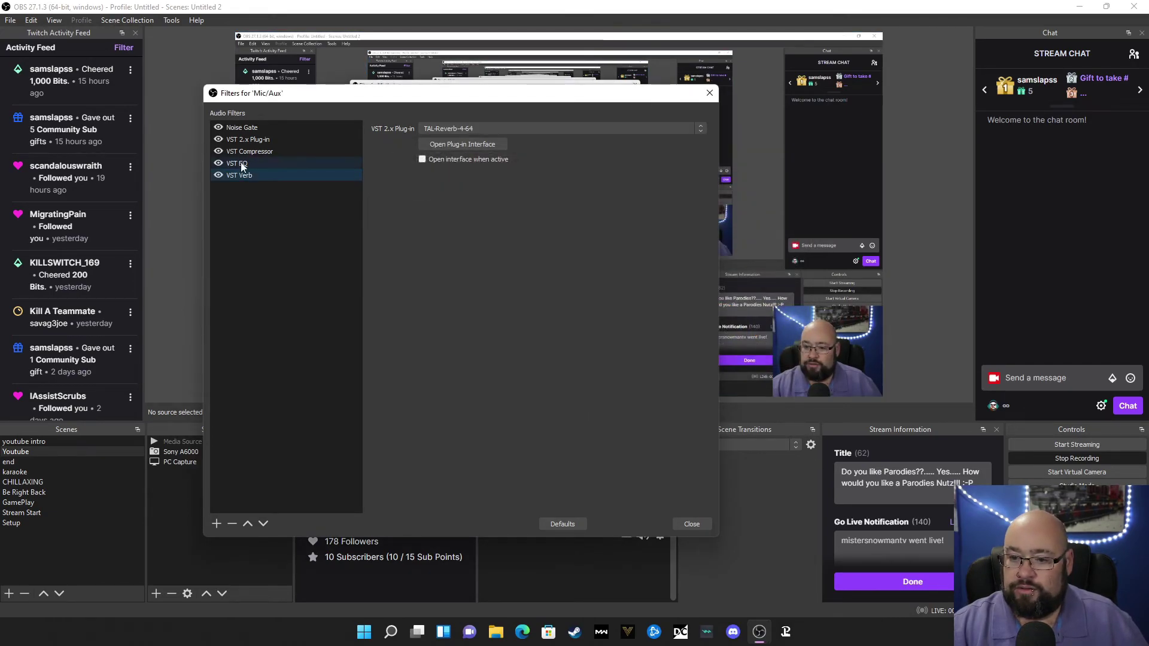
pyautogui.click(218, 175)
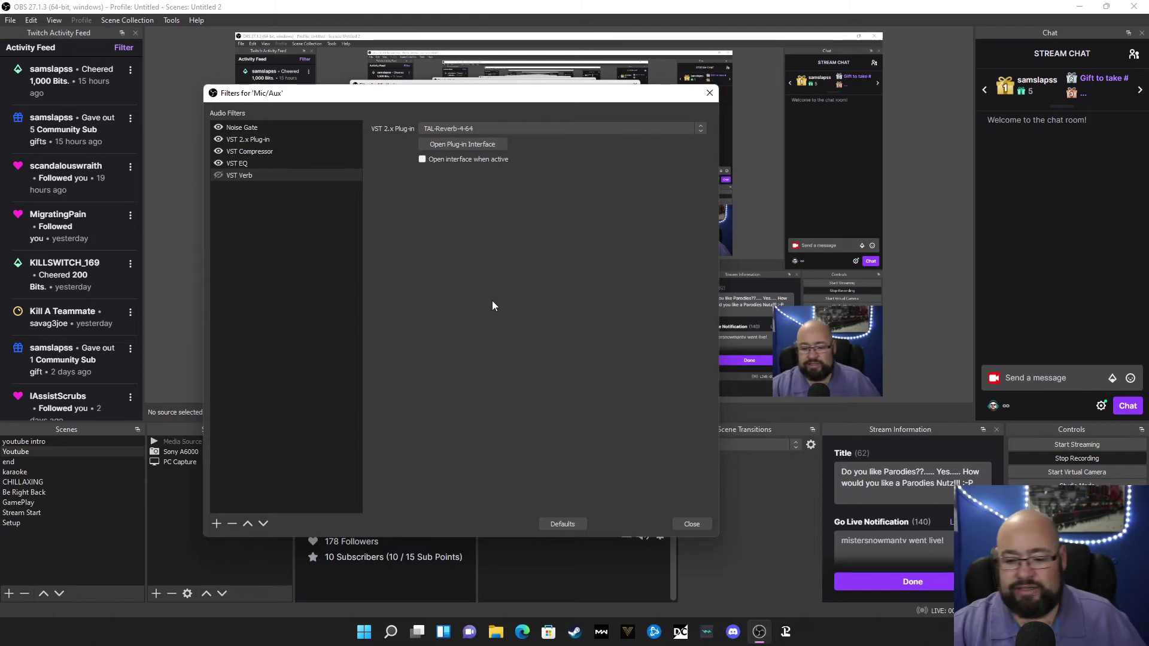